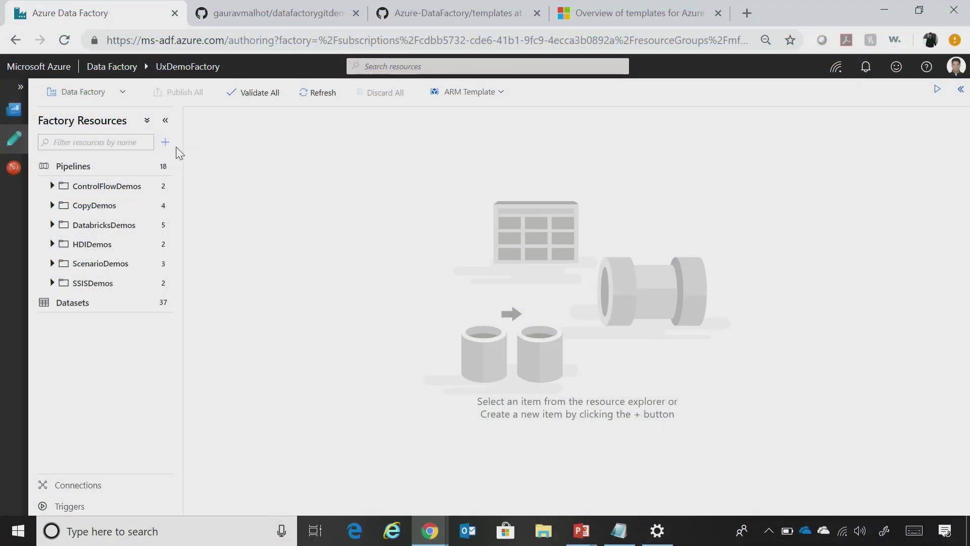
From the Overview page, return to Author and start a new pipeline from template
left_click(22, 113)
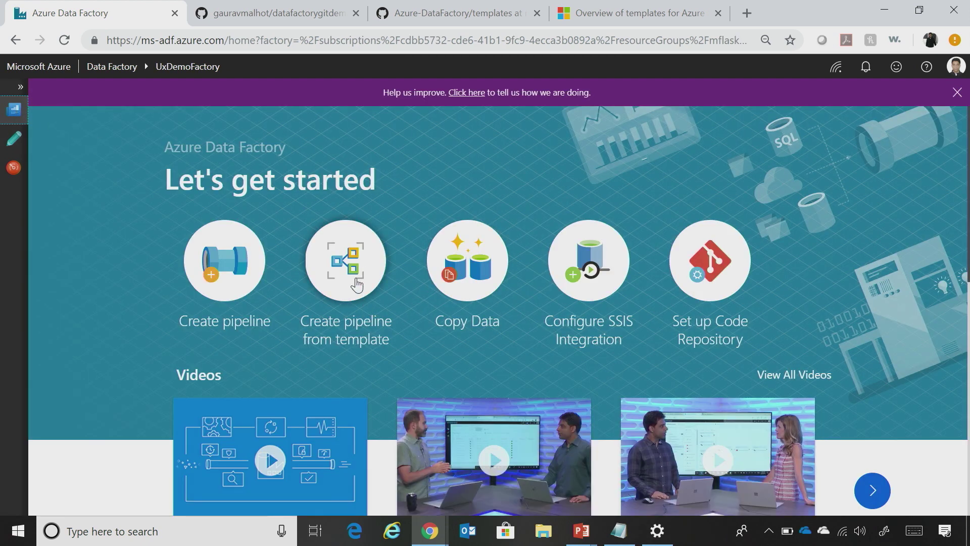
left_click(14, 140)
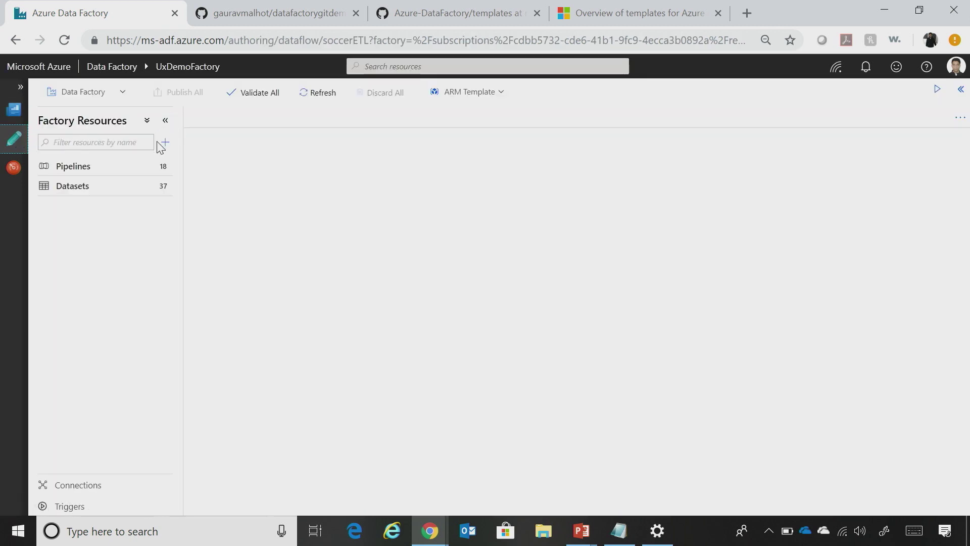
left_click(165, 147)
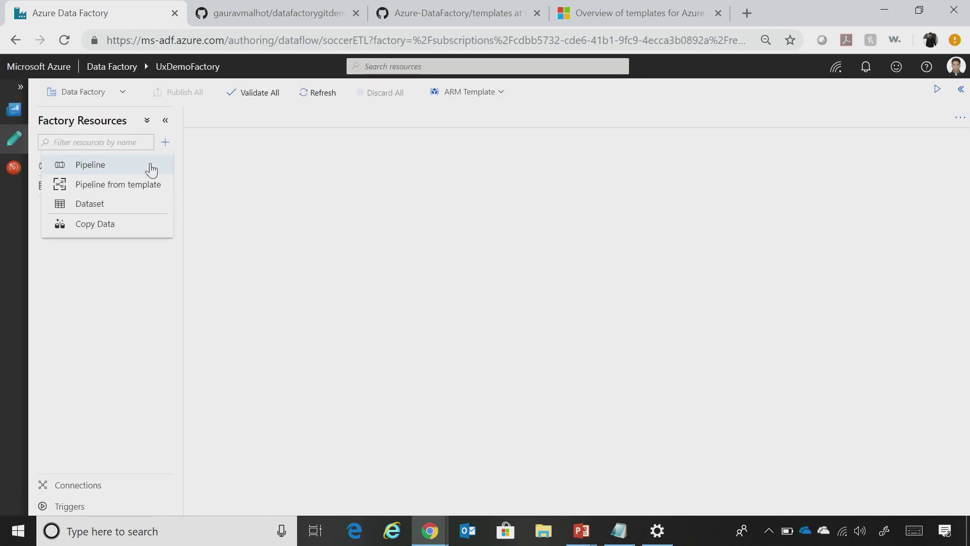
left_click(138, 187)
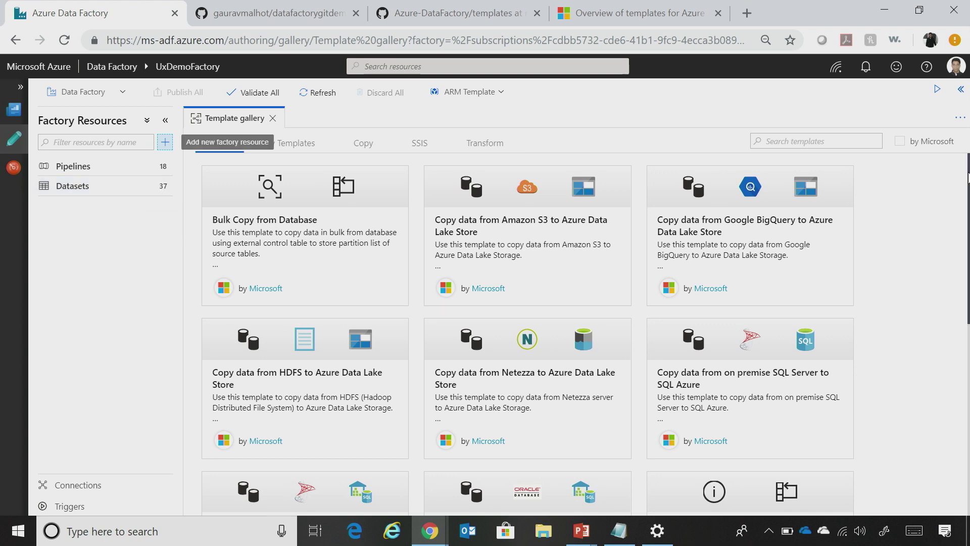
scroll(955, 227, "down", 5)
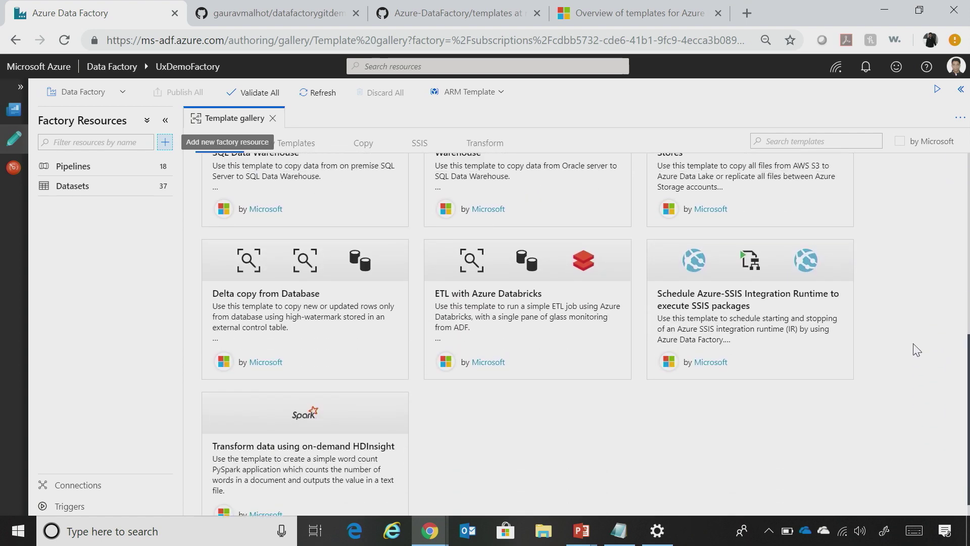
scroll(932, 194, "up", 5)
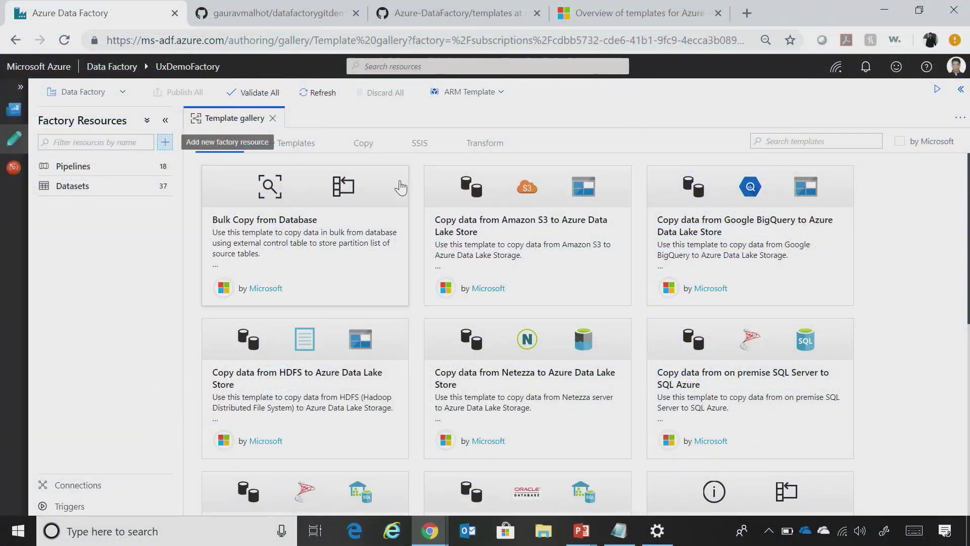
Filter the gallery to Copy templates and open Bulk Copy from Database
left_click(364, 148)
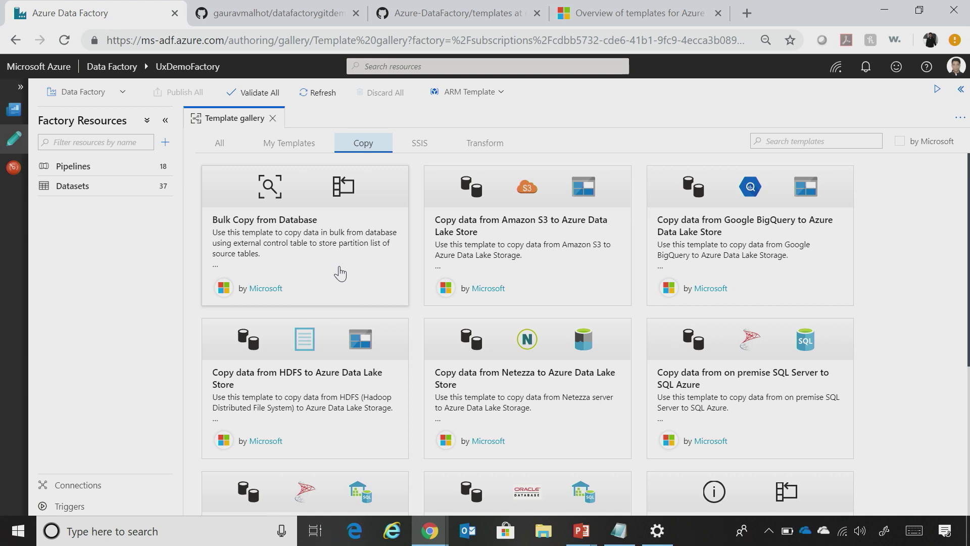
left_click(278, 238)
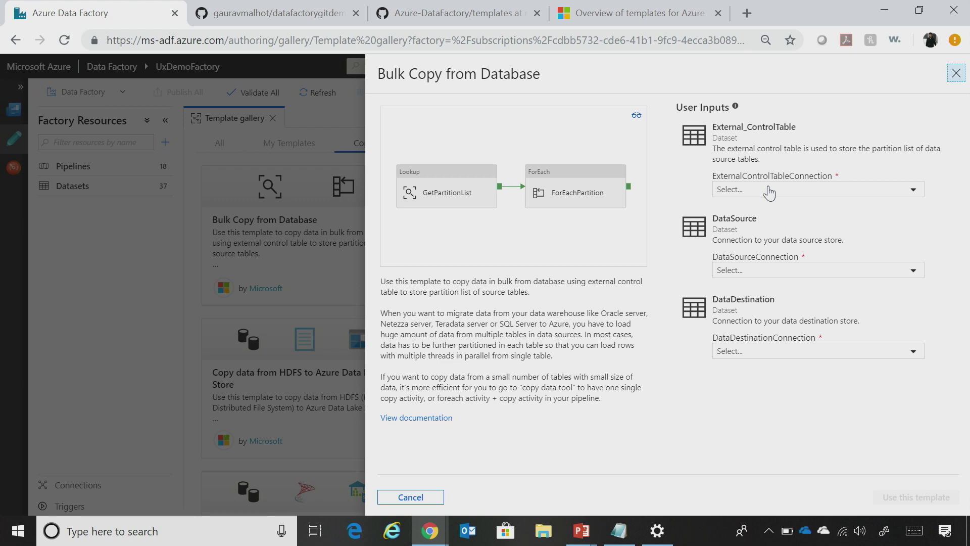
List the linked services available for ExternalControlTableConnection
left_click(773, 190)
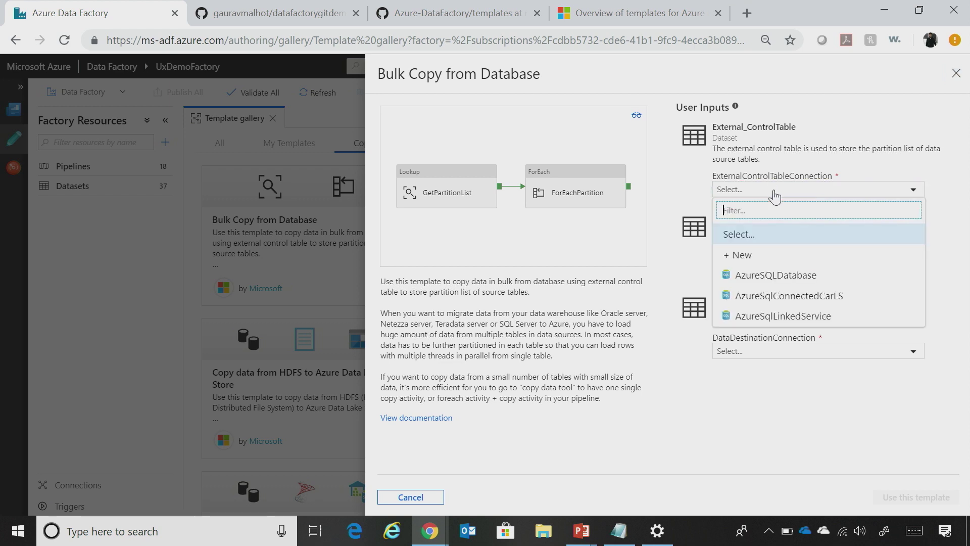
left_click(770, 255)
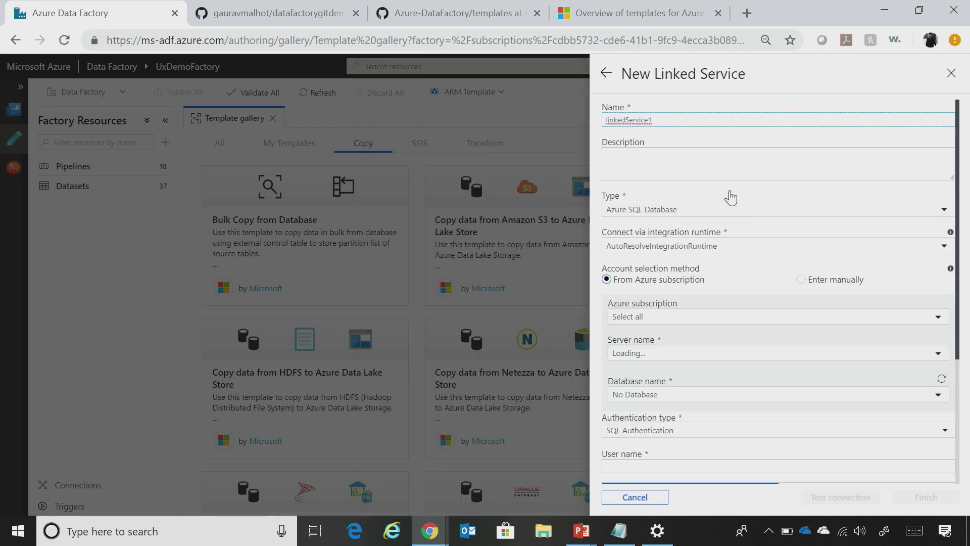
left_click(606, 74)
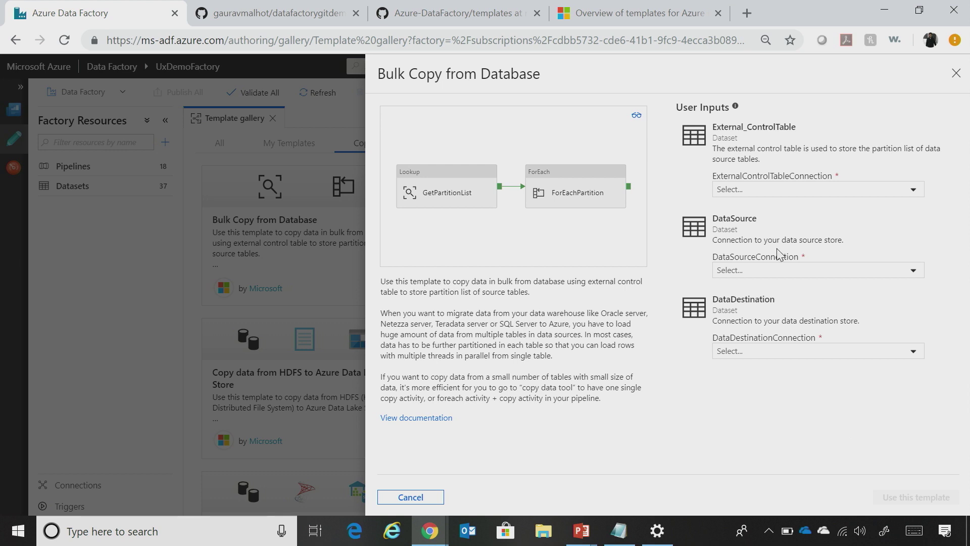
left_click(774, 271)
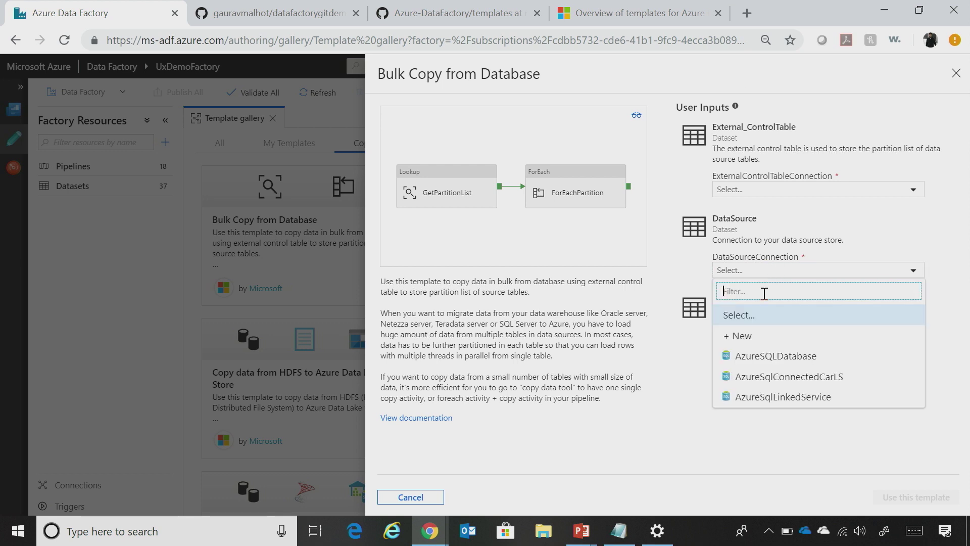
left_click(739, 337)
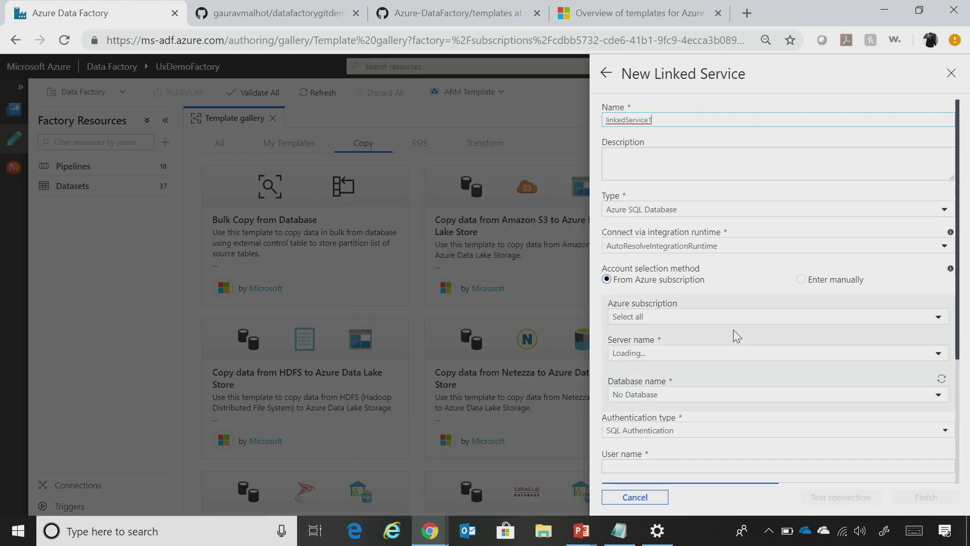
left_click(692, 214)
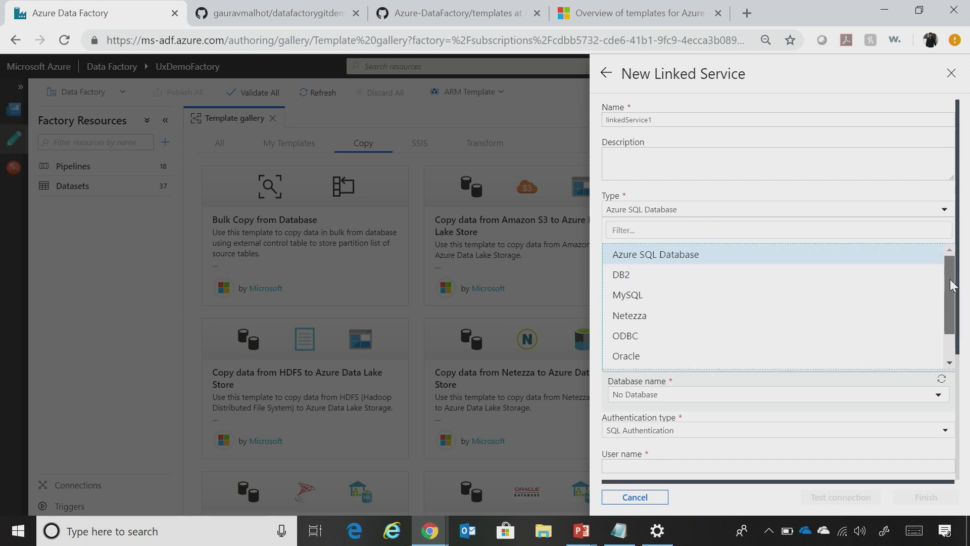
left_click_drag(947, 277, 945, 321)
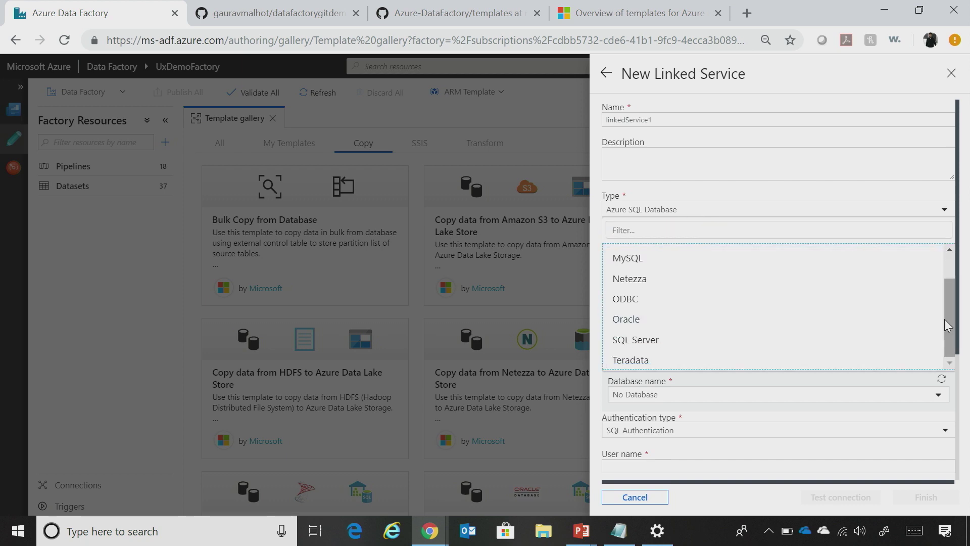
left_click(604, 80)
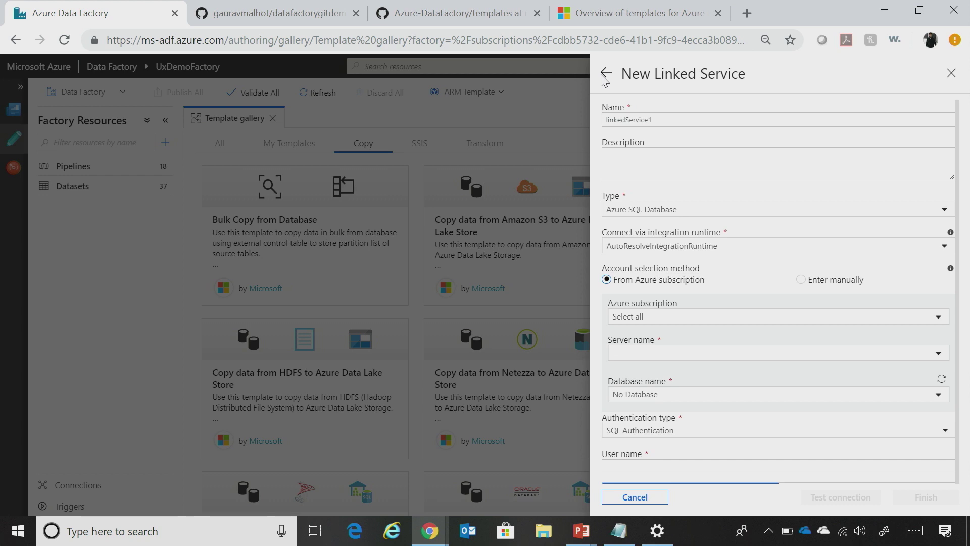
left_click(606, 74)
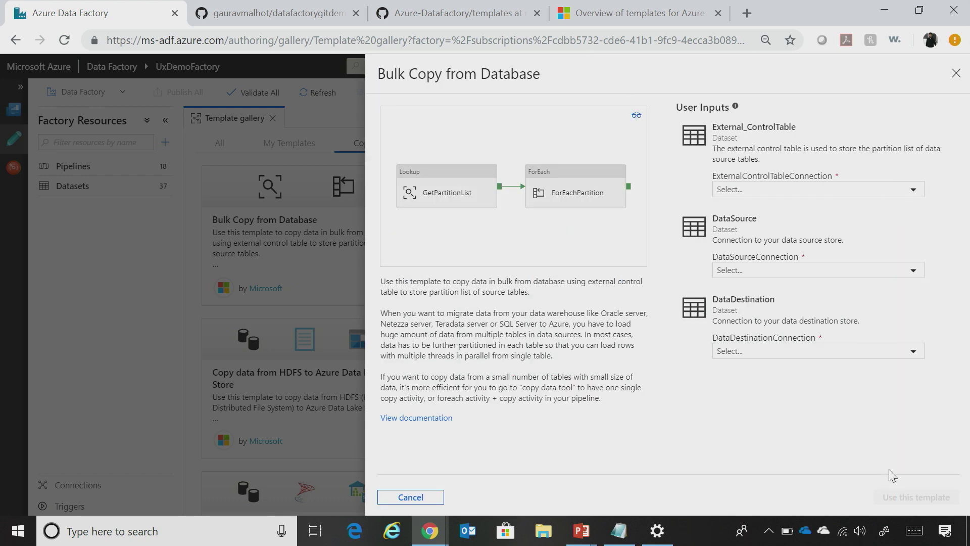
Use AzureSQLDatabase for control table, AzureSqlConnectedCarLS as source, SQLDatawarehouse as destination, then apply the template
left_click(854, 190)
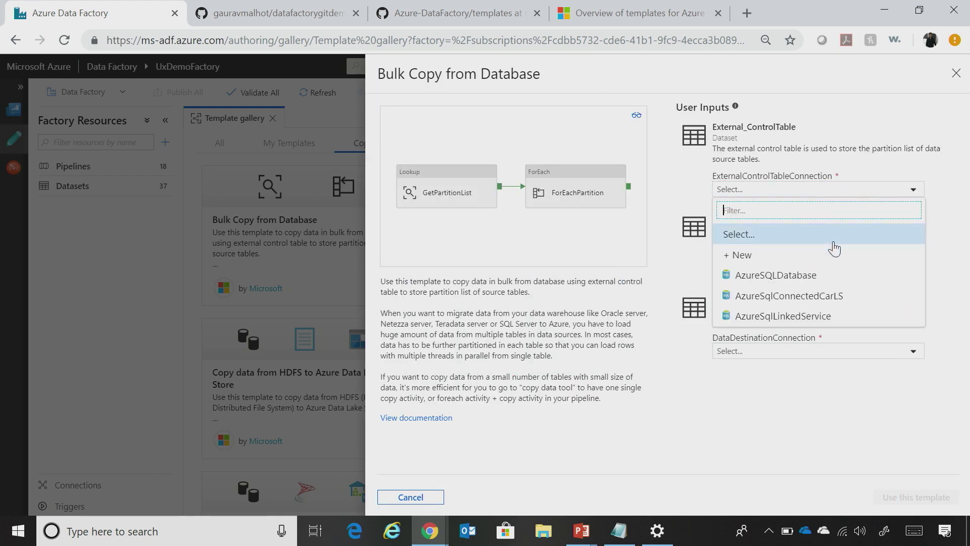
left_click(826, 278)
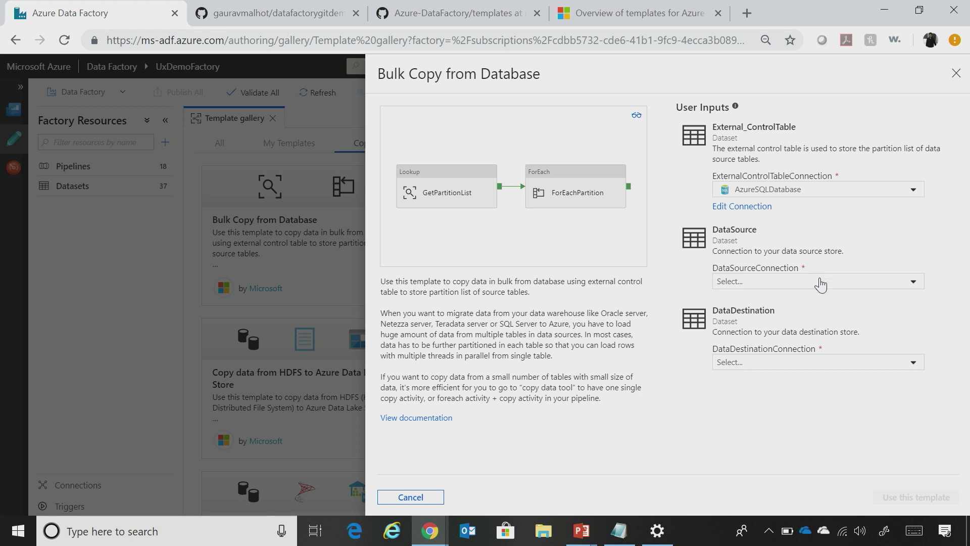
left_click(821, 283)
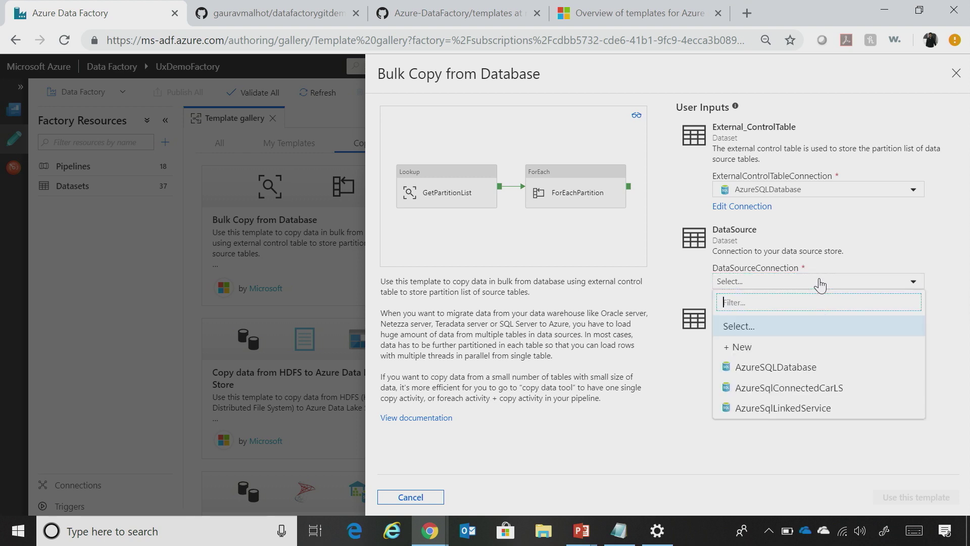
left_click(799, 390)
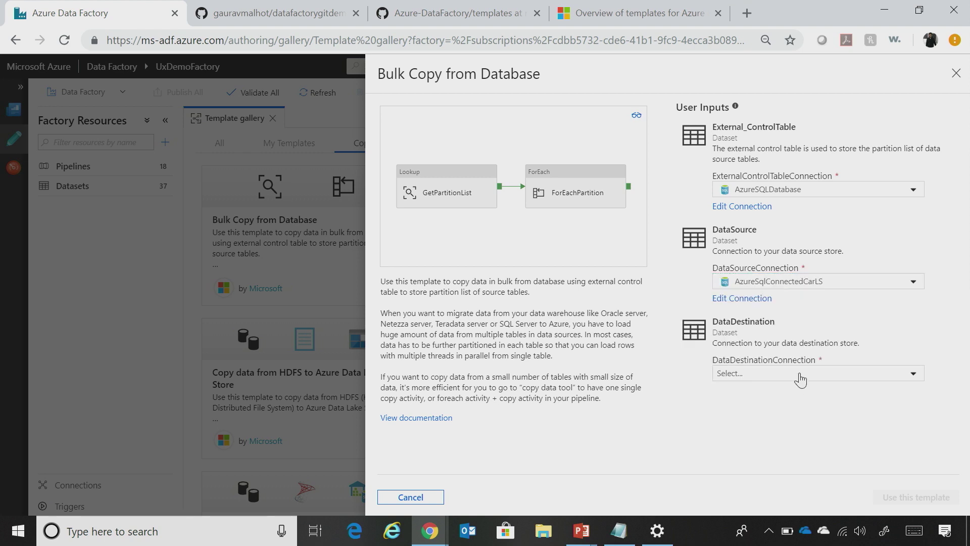
left_click(800, 373)
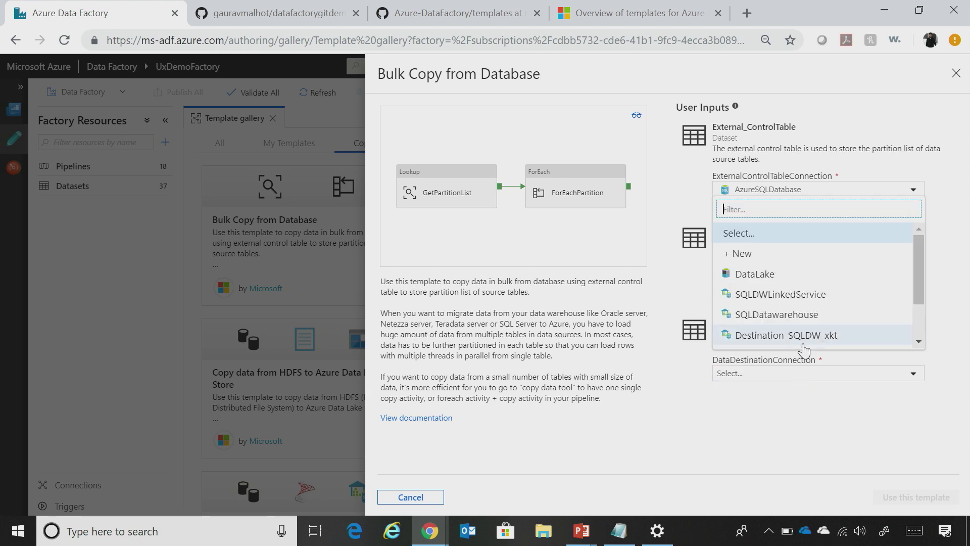
left_click(808, 326)
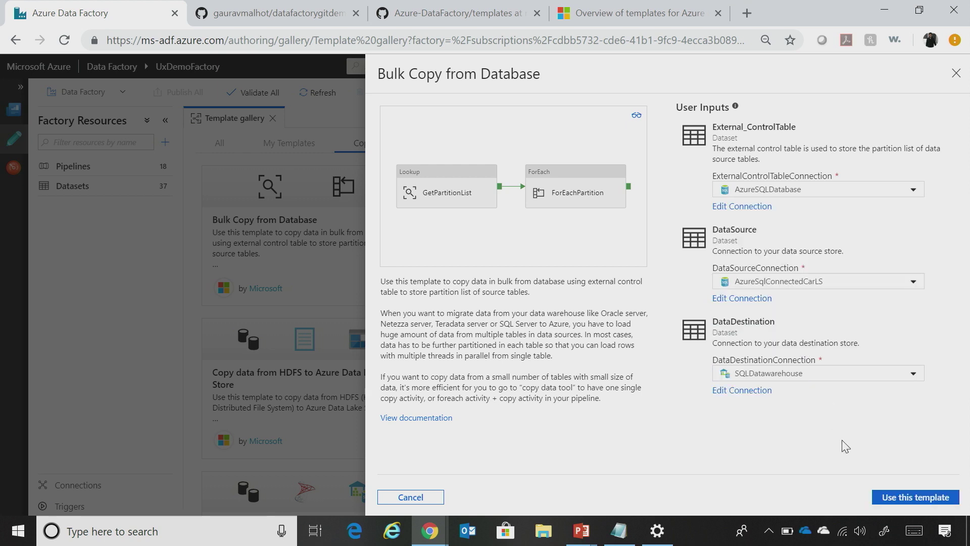
left_click(891, 499)
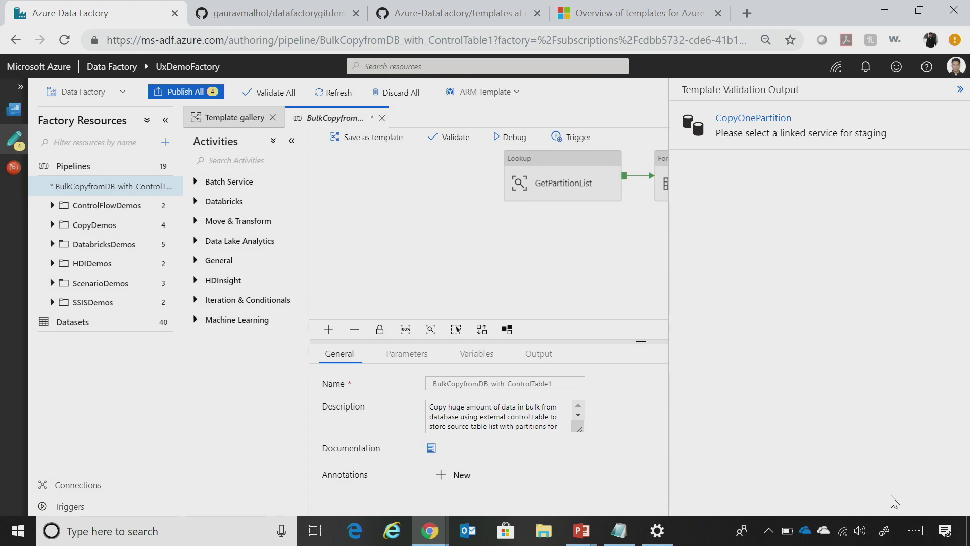
Inspect the CopyOnePartition warning and GetPartitionList's source settings, closing the validation output
left_click_drag(593, 250, 478, 283)
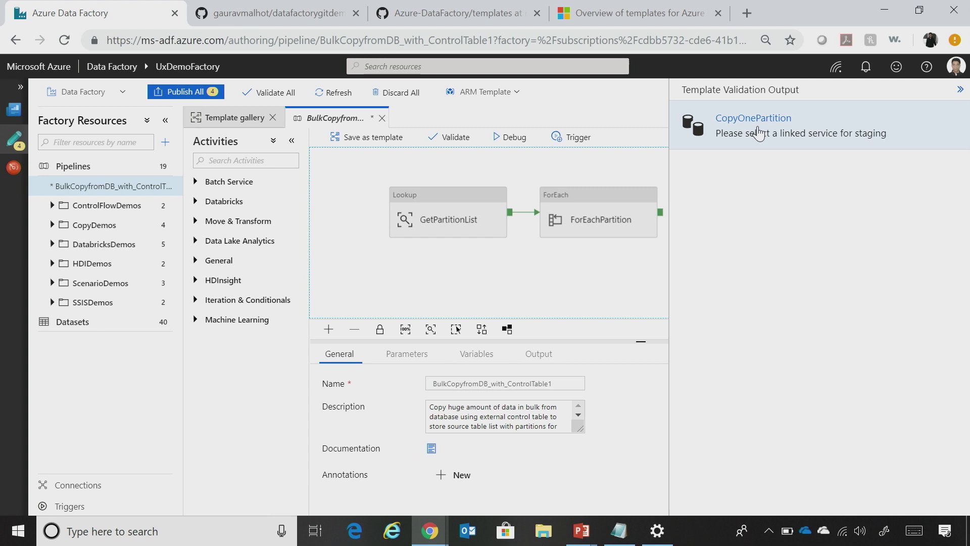
left_click(759, 133)
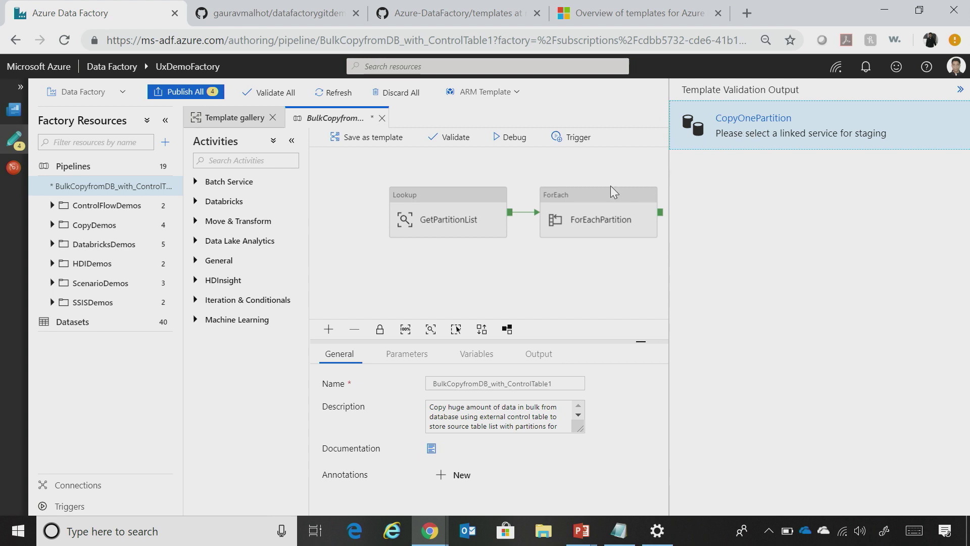
left_click(483, 238)
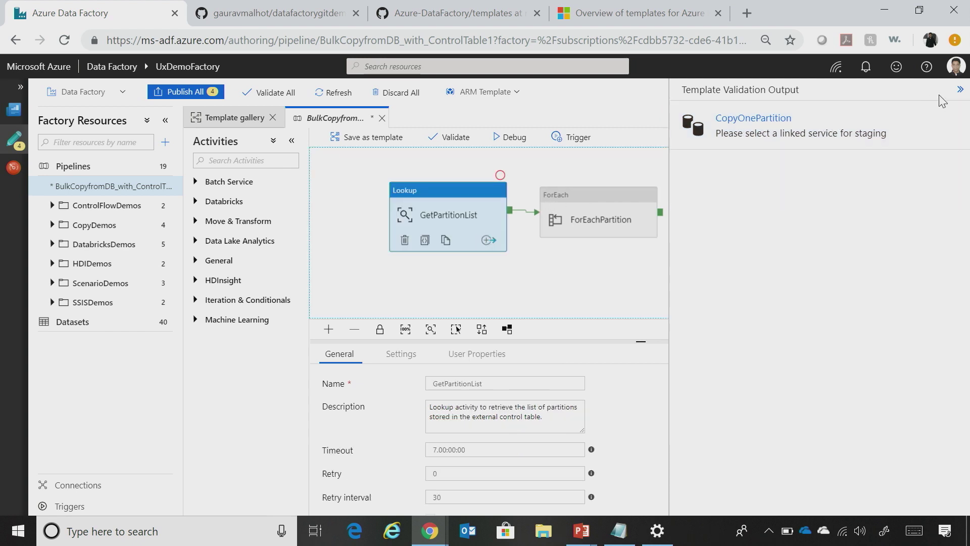
left_click(961, 89)
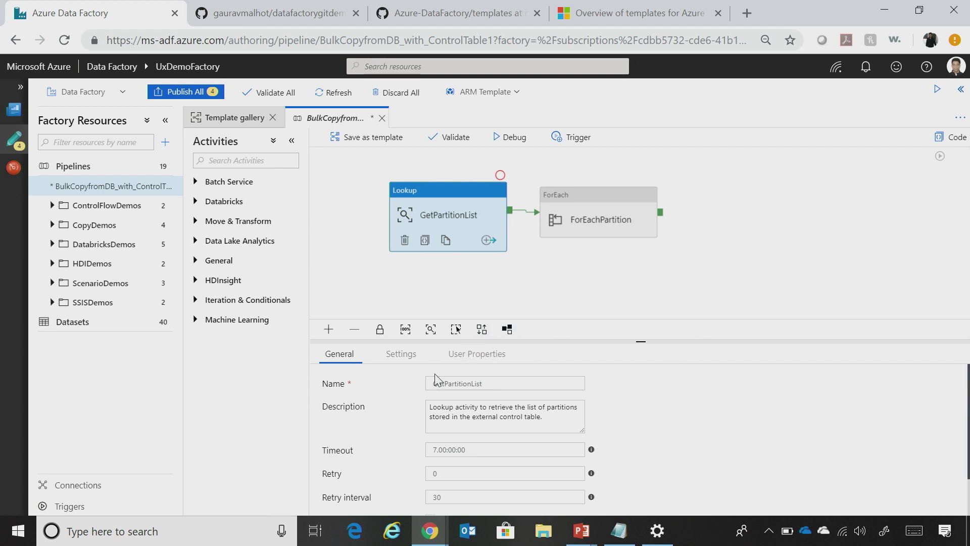
left_click(410, 362)
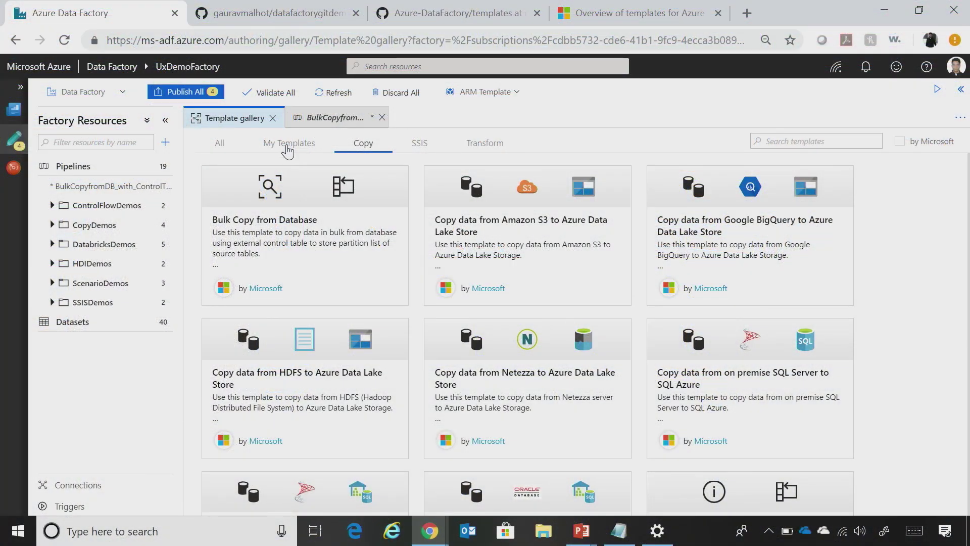
Switch the gallery to the empty My Templates category
left_click(288, 150)
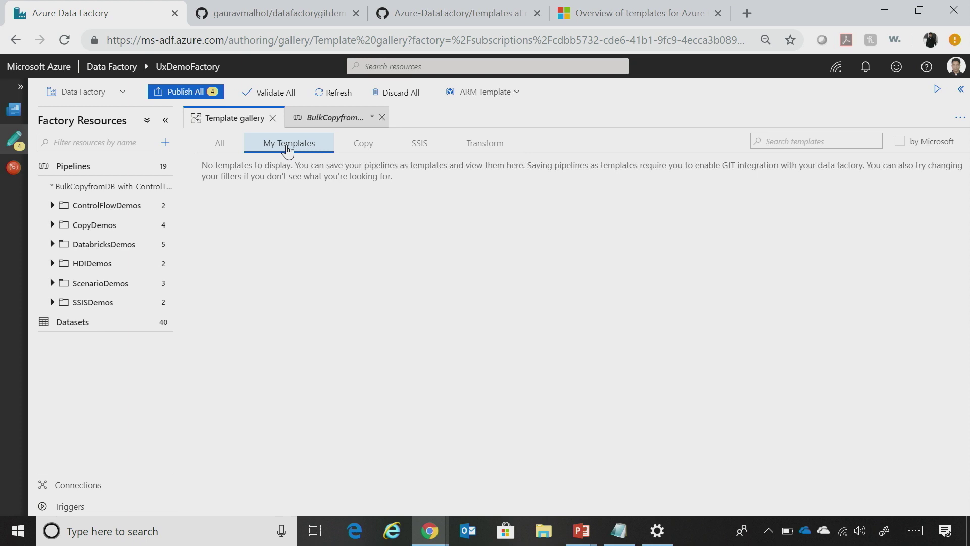
Open ImproveOnlineTrafficSales from the ScenarioDemos folder and try saving it as a template
left_click(94, 286)
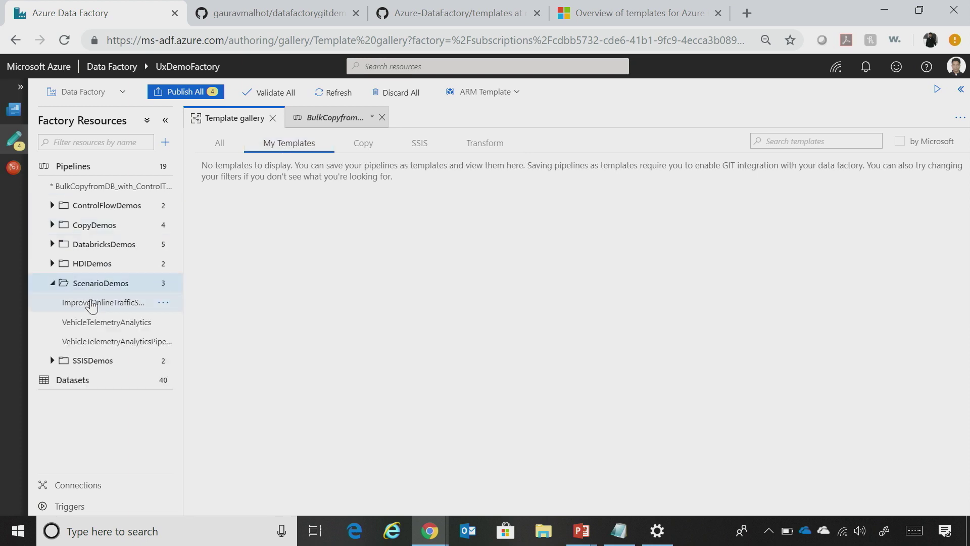
left_click(92, 304)
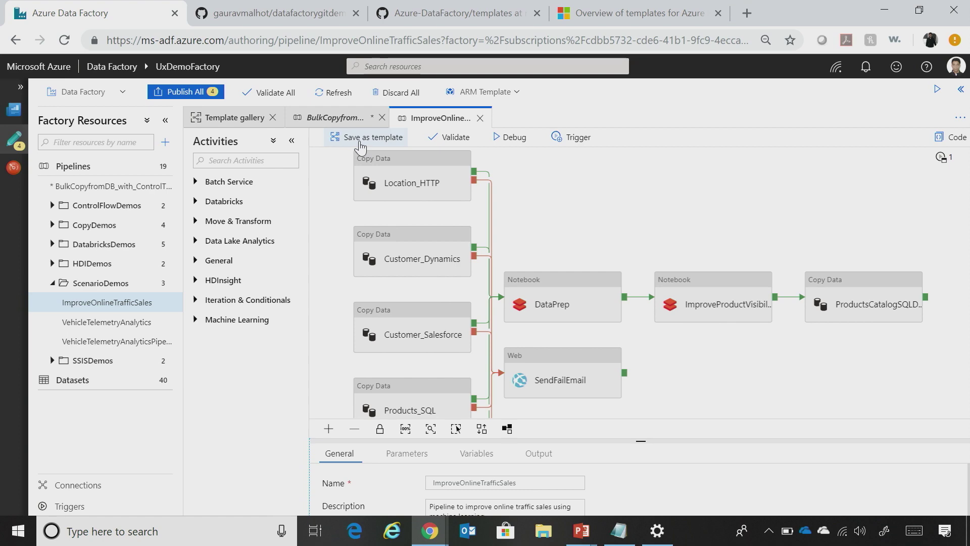
left_click(361, 145)
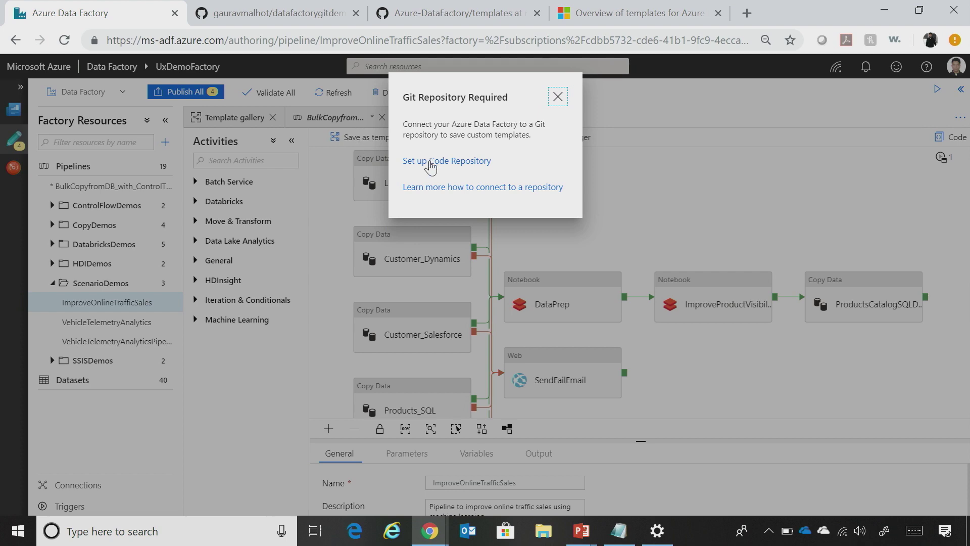
Start code repository setup with GitHub as the repository type and enter the account
left_click(430, 161)
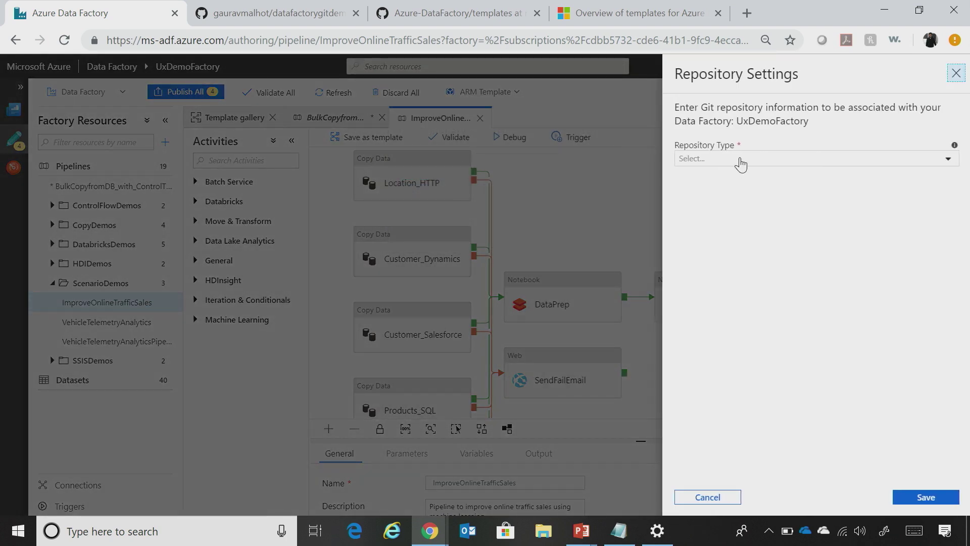
left_click(739, 160)
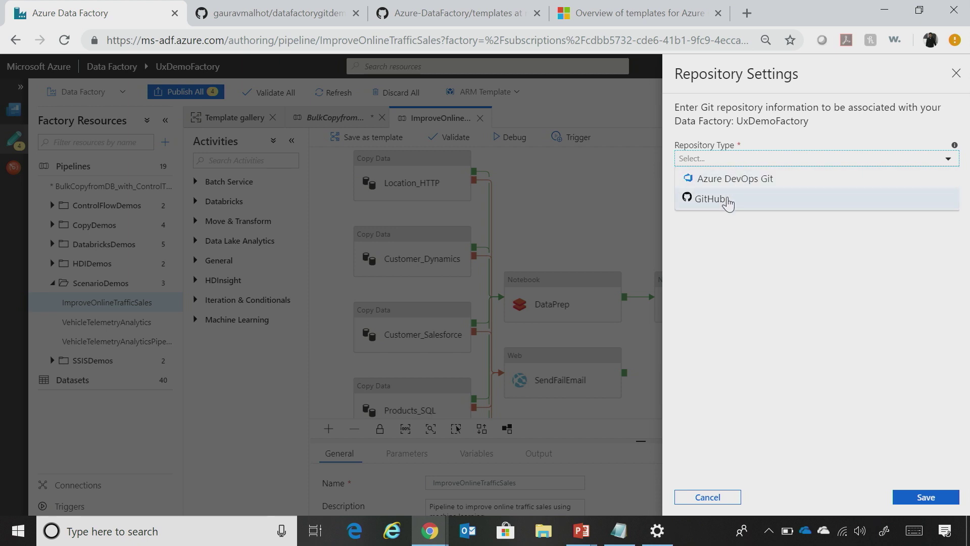
left_click(727, 199)
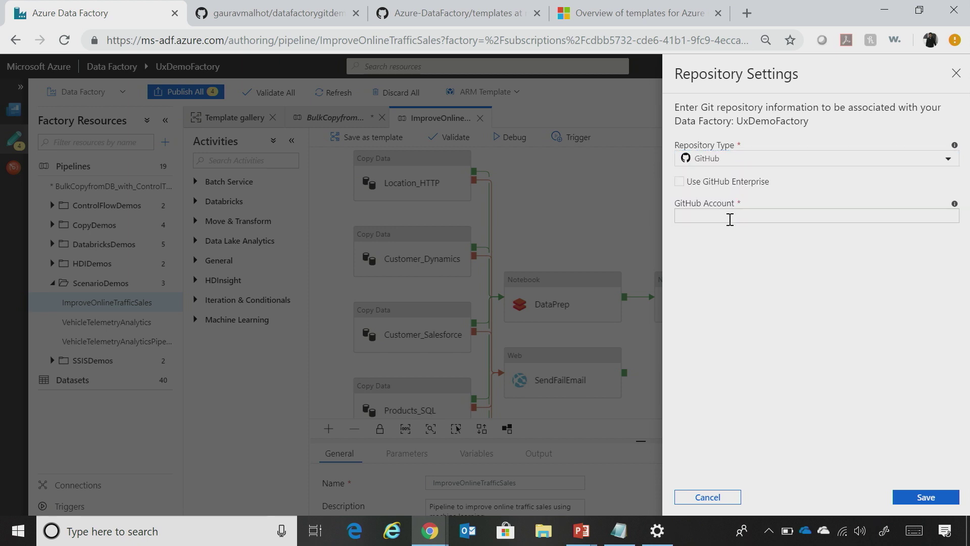
left_click(729, 219)
type("gaur")
type("avmalhot")
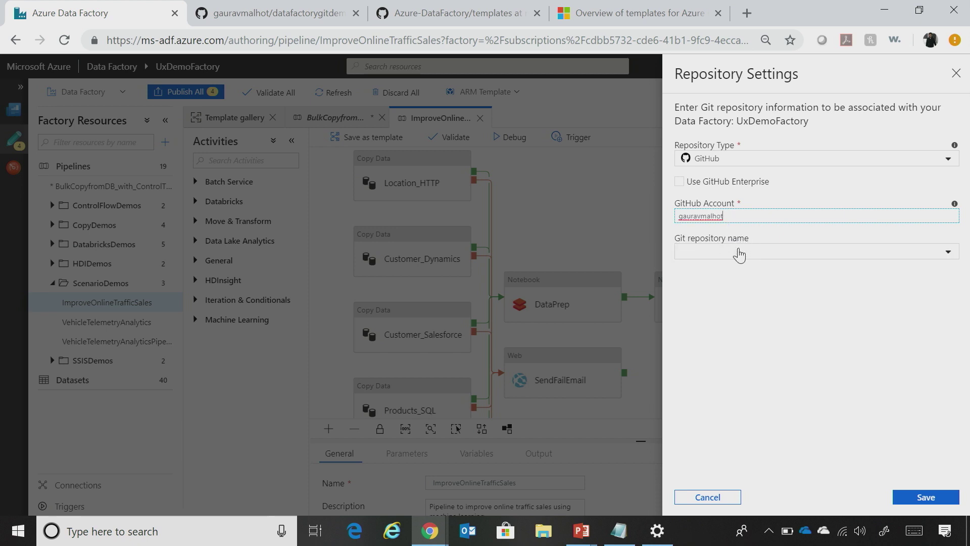
Select repository datafactorygitdemo with collaboration branch master and save the settings
left_click(740, 253)
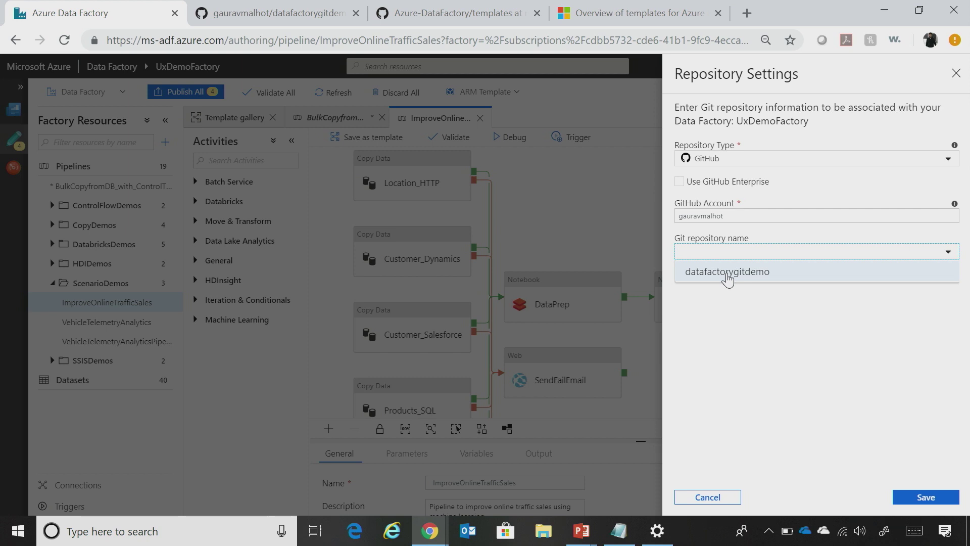
left_click(726, 273)
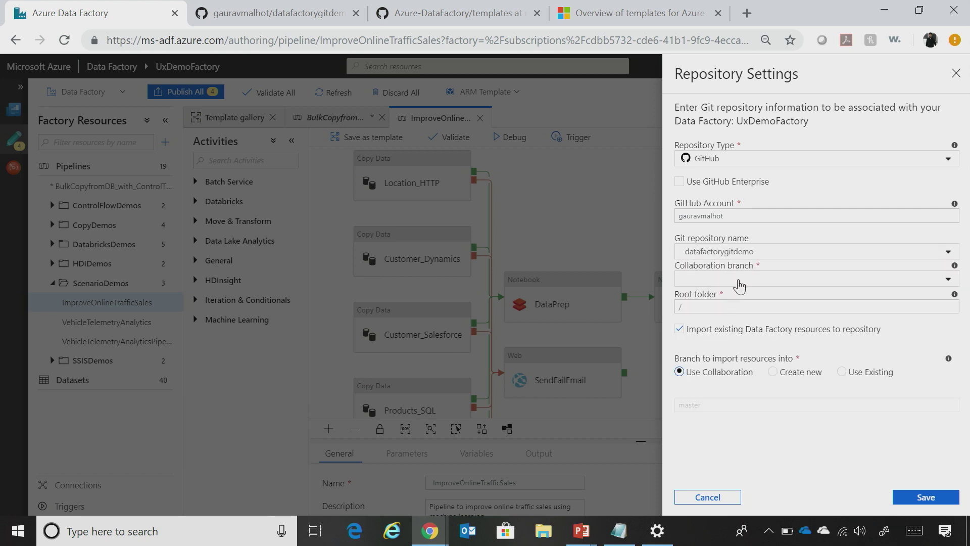
left_click(739, 282)
left_click(732, 298)
left_click(908, 502)
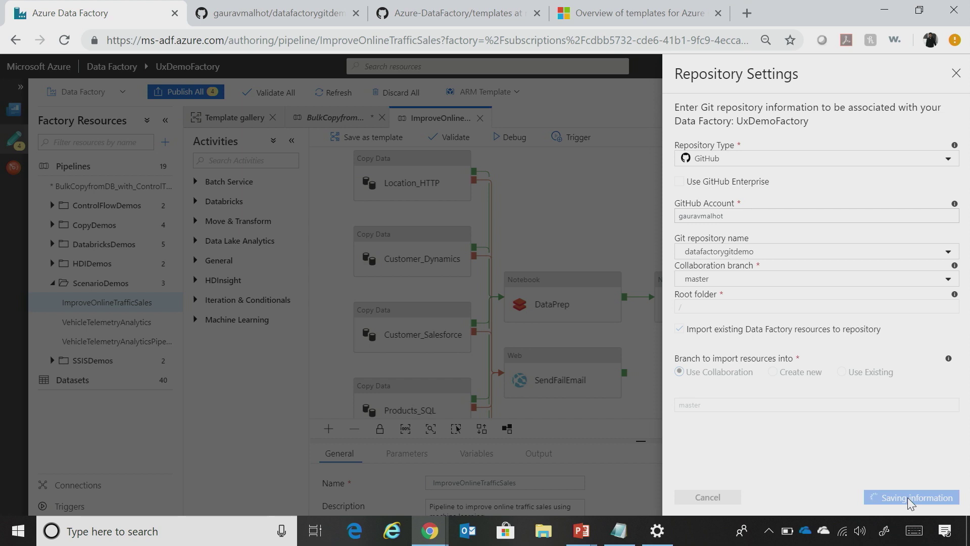
left_click(297, 19)
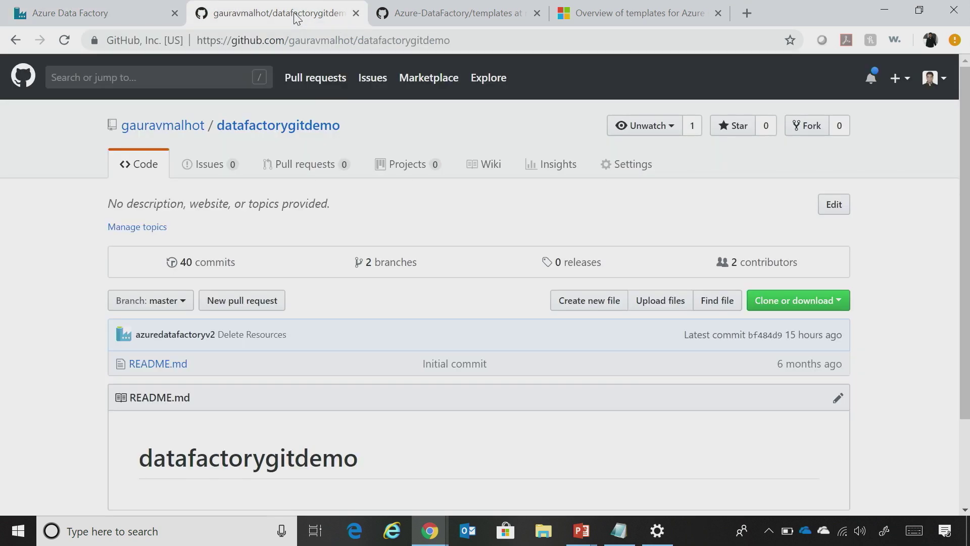
Reload datafactorygitdemo to confirm the committed factory folders, then return to Data Factory
left_click(287, 127)
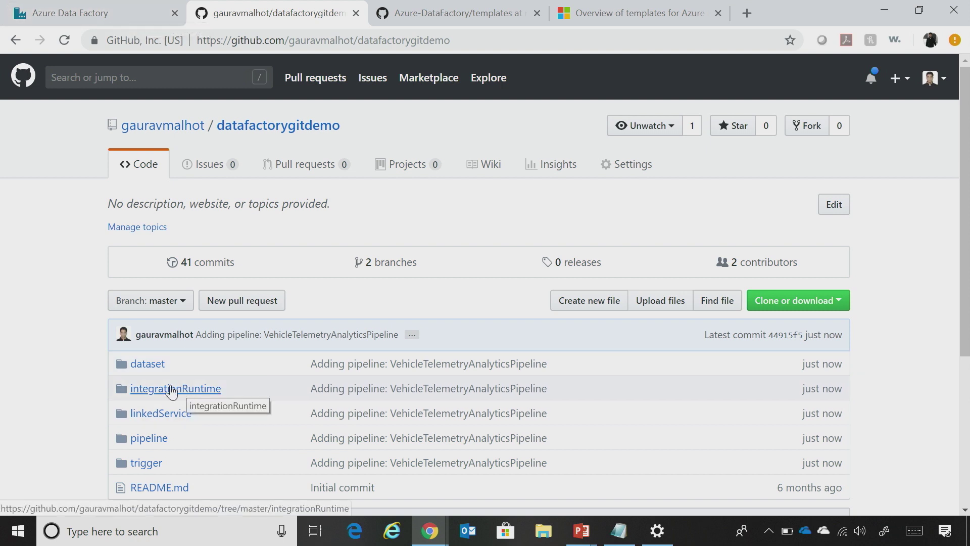
left_click(100, 18)
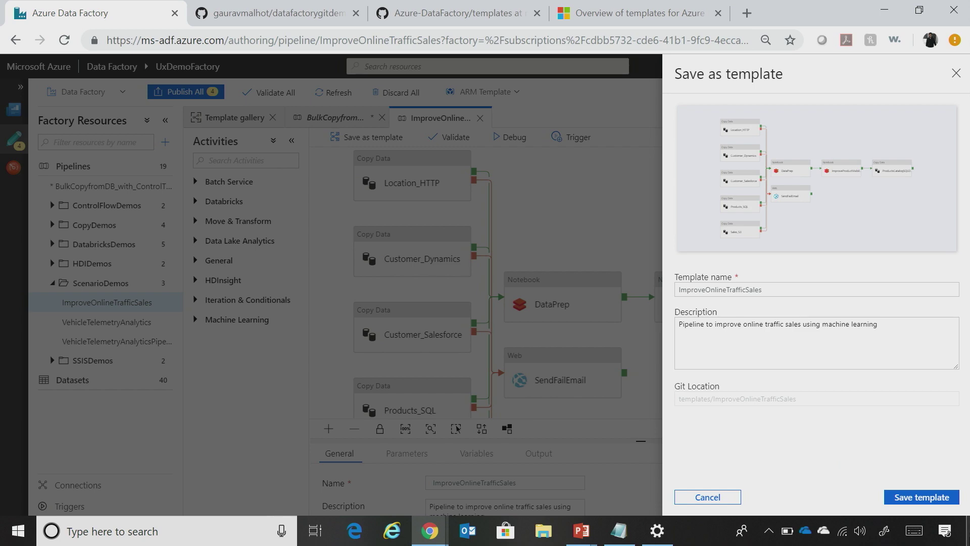
Save ImproveOnlineTrafficSales as a template under templates/ImproveOnlineTrafficSales, then view the GitHub repository
left_click(915, 498)
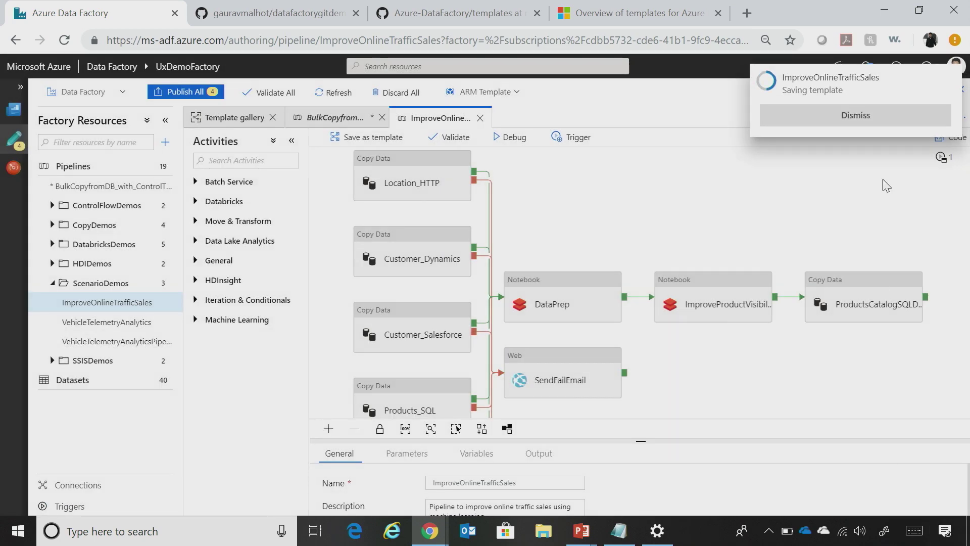
left_click(237, 17)
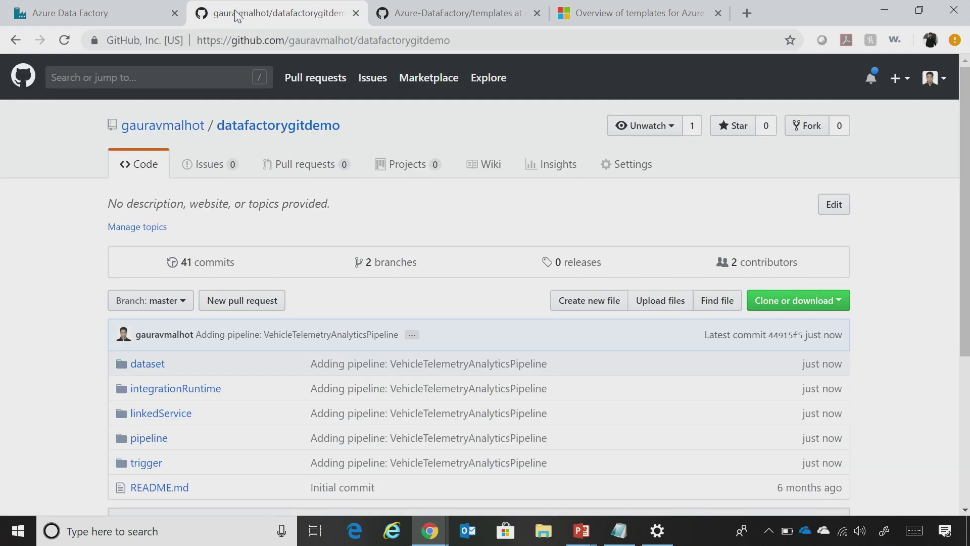
Refresh the datafactorygitdemo repo and view the ImproveOnlineTrafficSales template JSON and manifest.json
left_click(277, 126)
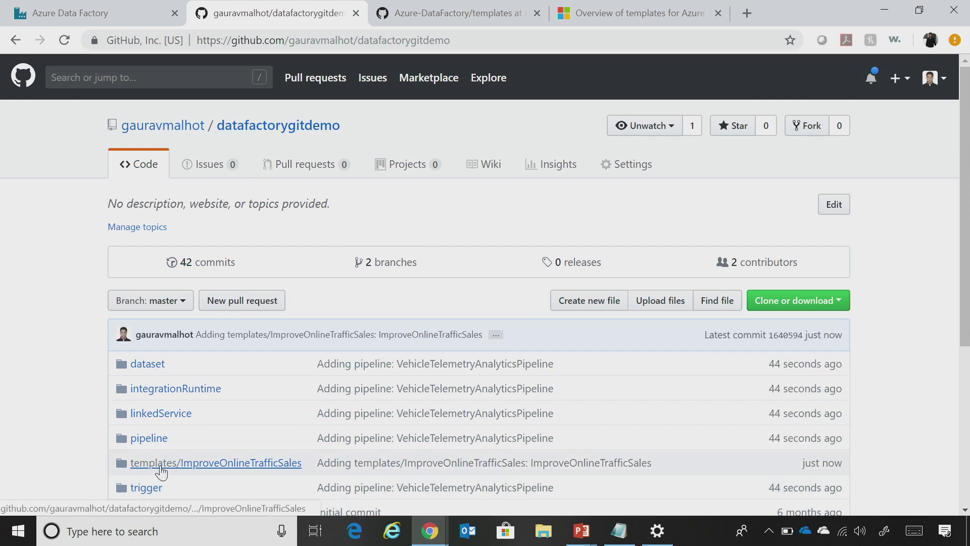
left_click(160, 465)
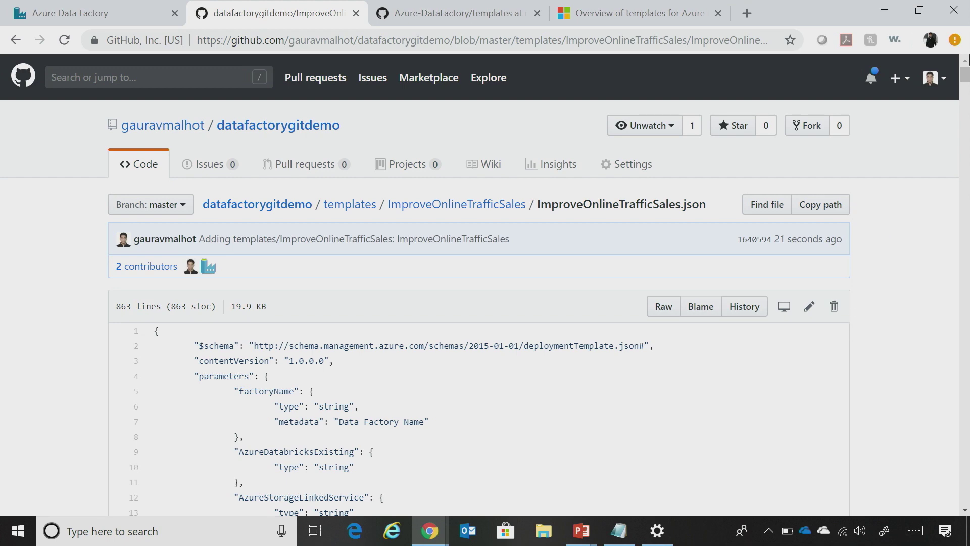
left_click_drag(965, 85, 963, 148)
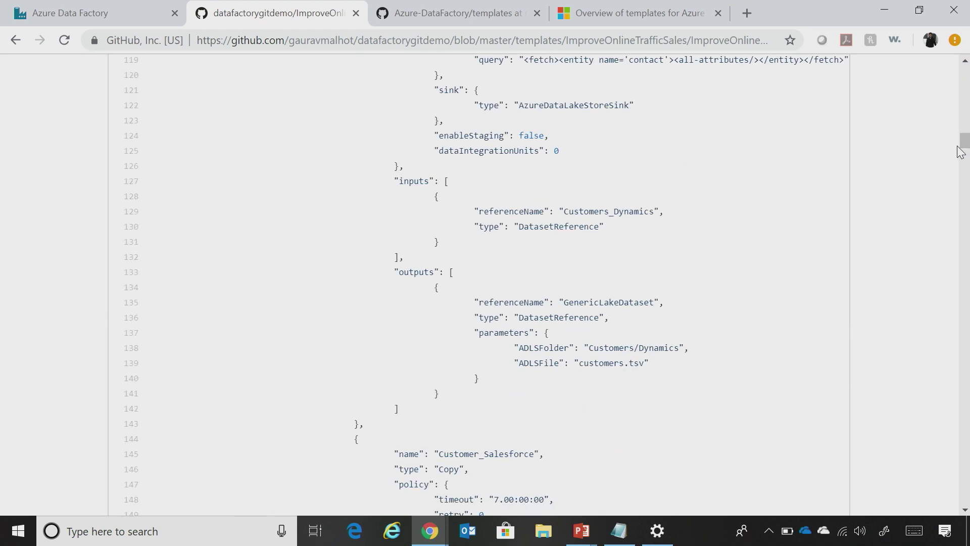
left_click(16, 41)
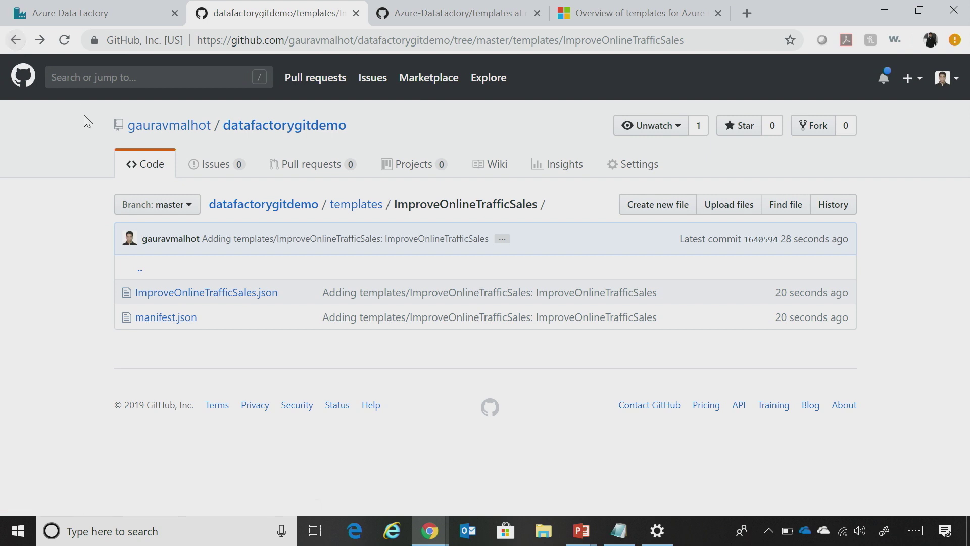
left_click(152, 319)
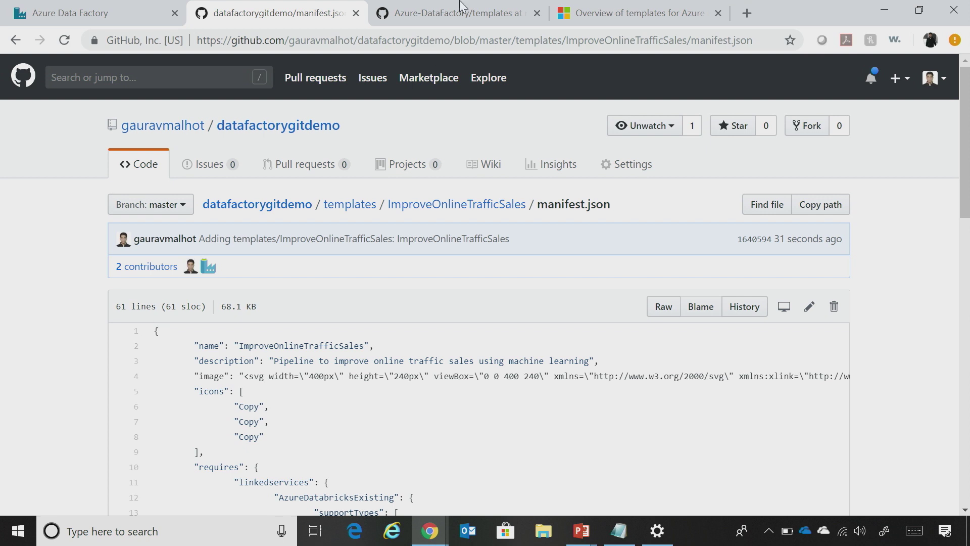
left_click(137, 8)
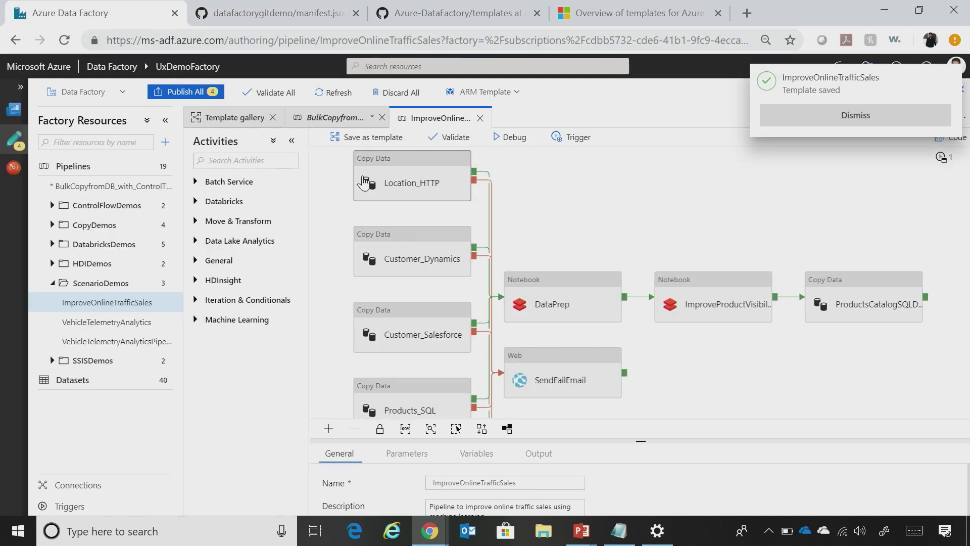
Browse the template gallery's Copy, SSIS and Transform categories
left_click(243, 121)
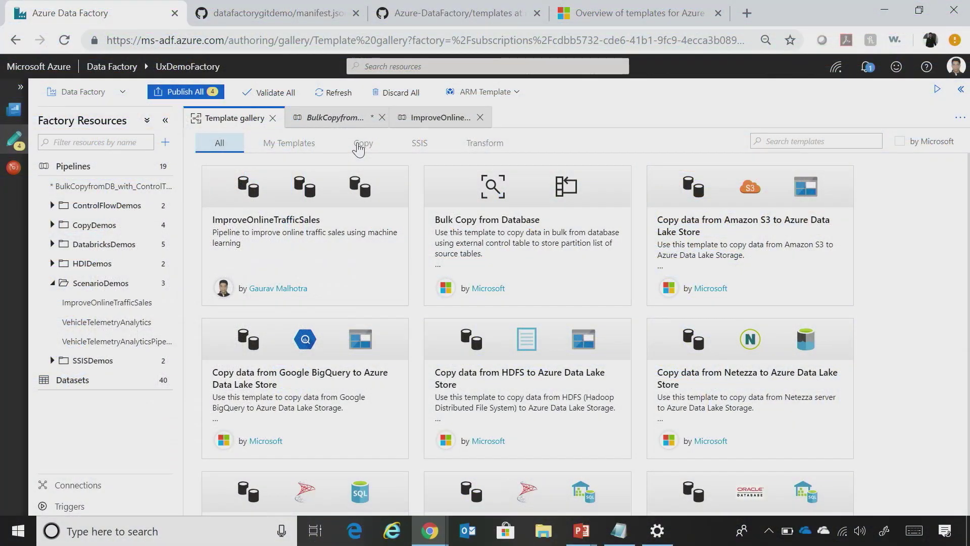
left_click(362, 146)
left_click(422, 145)
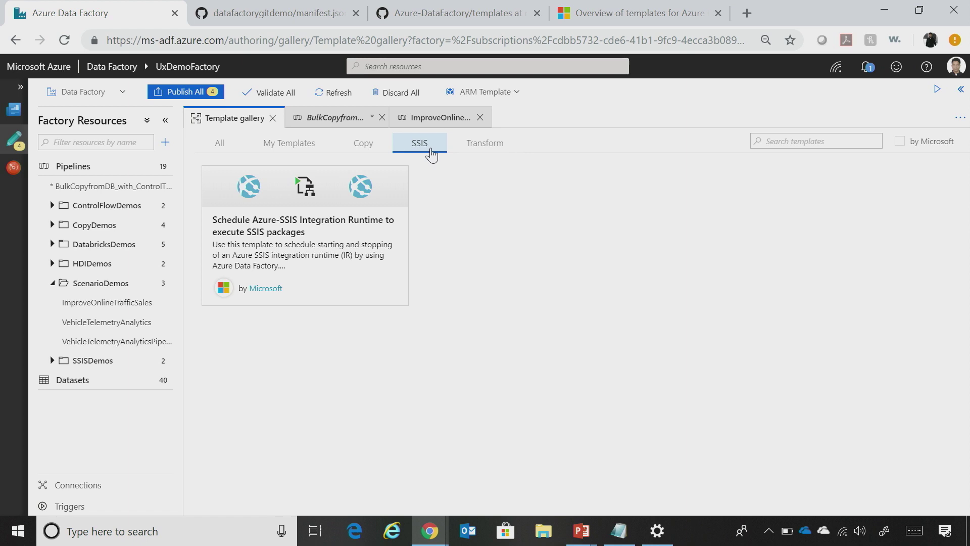
left_click(476, 152)
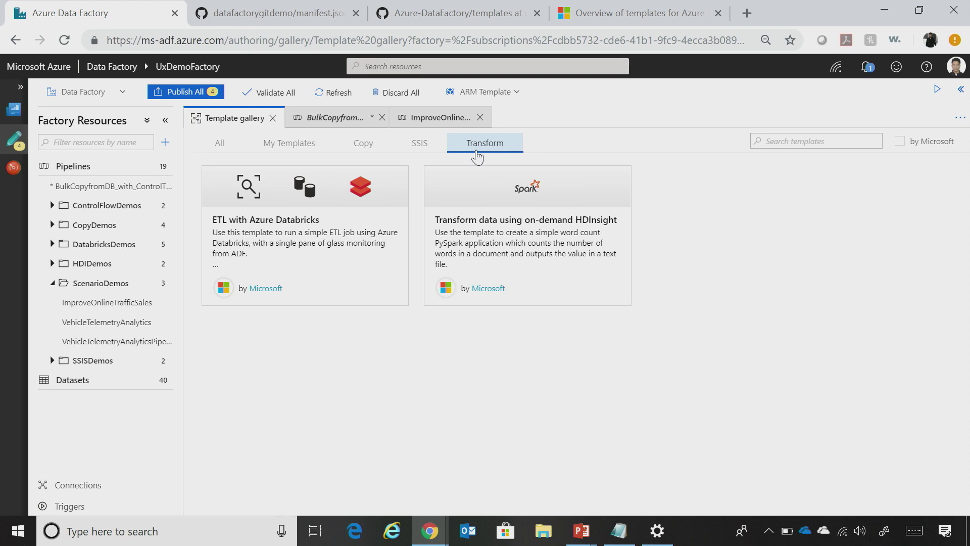
left_click(461, 15)
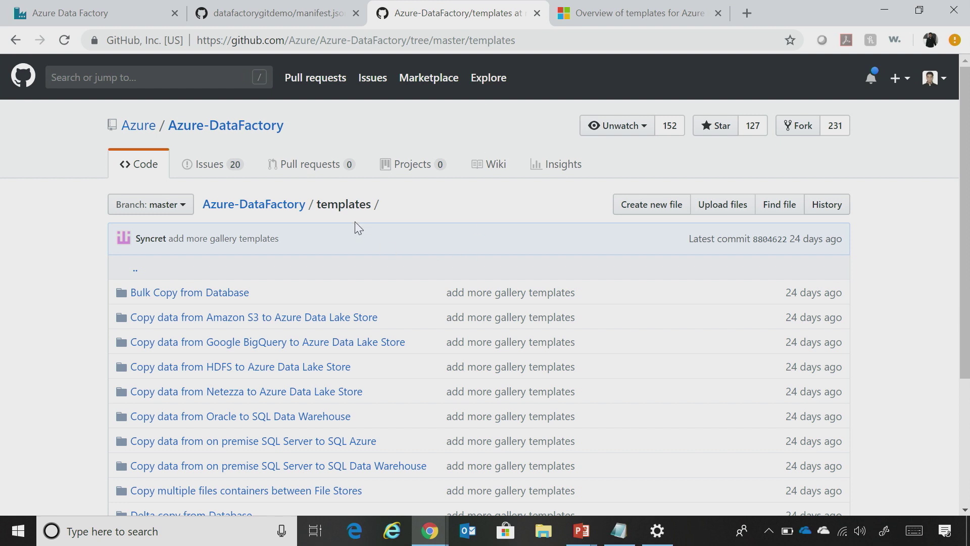
View the public Azure-DataFactory repository's templates folder, including Bulk Copy from Database
left_click(228, 204)
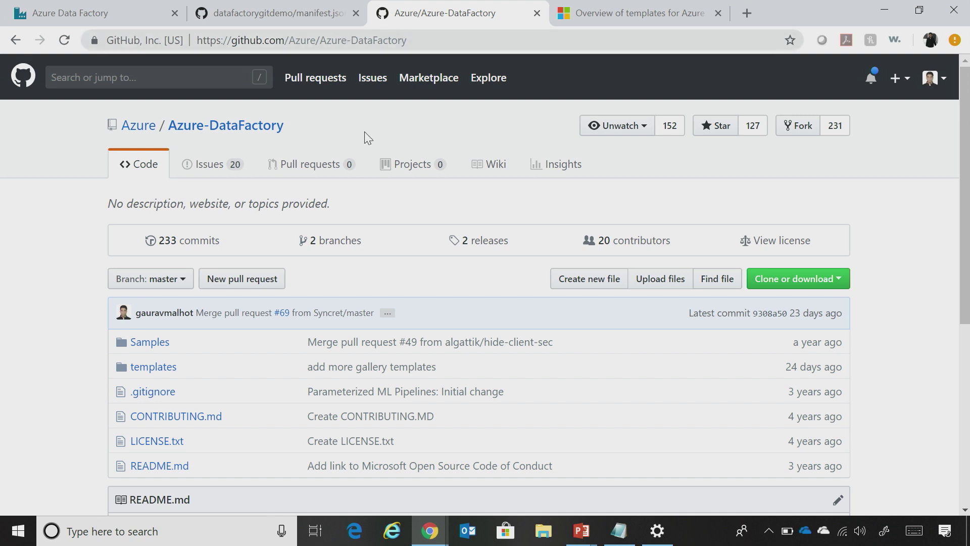
left_click(162, 368)
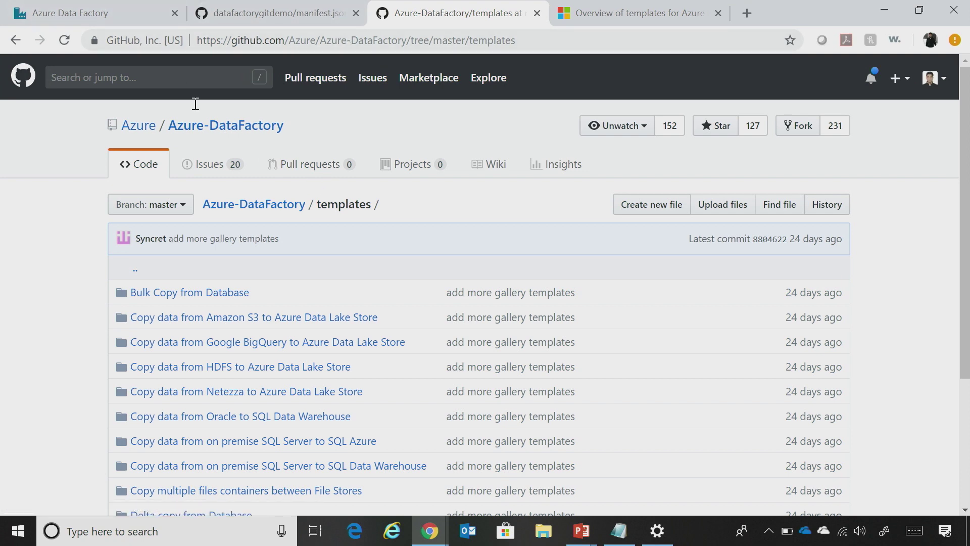
left_click(106, 13)
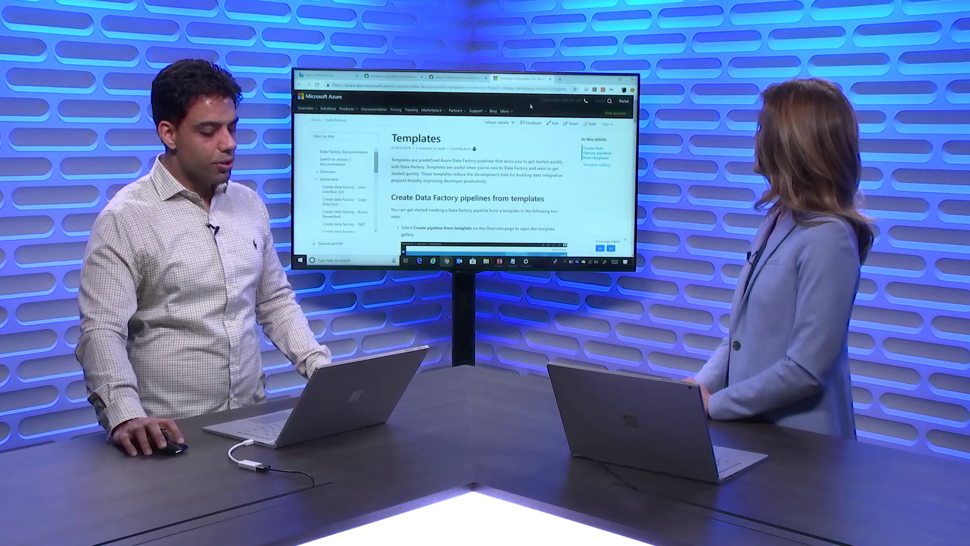
scroll(464, 175, "down", 2)
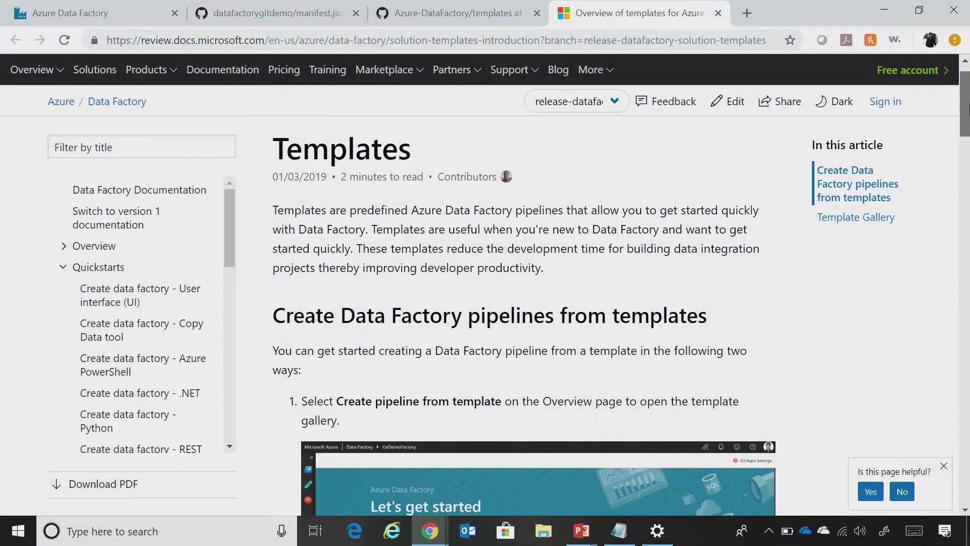
scroll(969, 106, "up", 1)
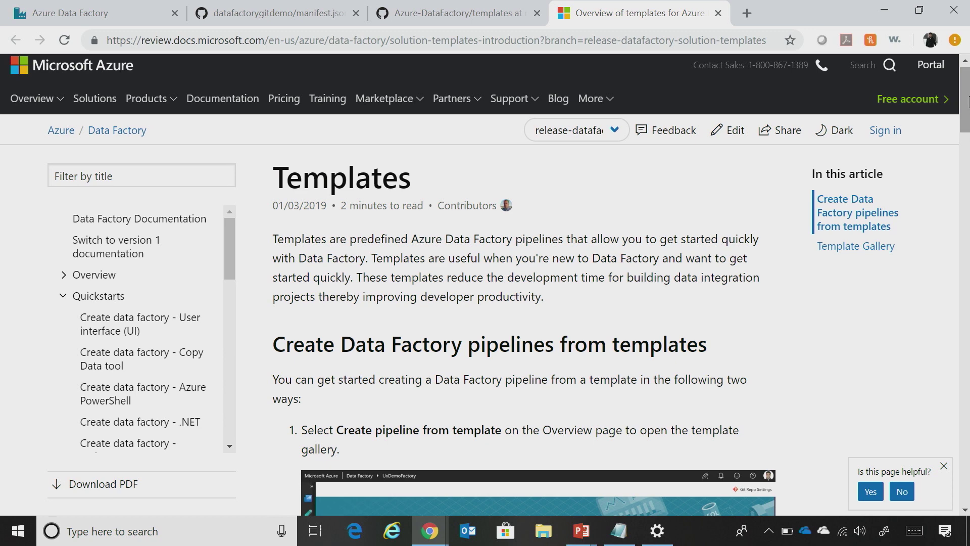
left_click_drag(968, 102, 944, 234)
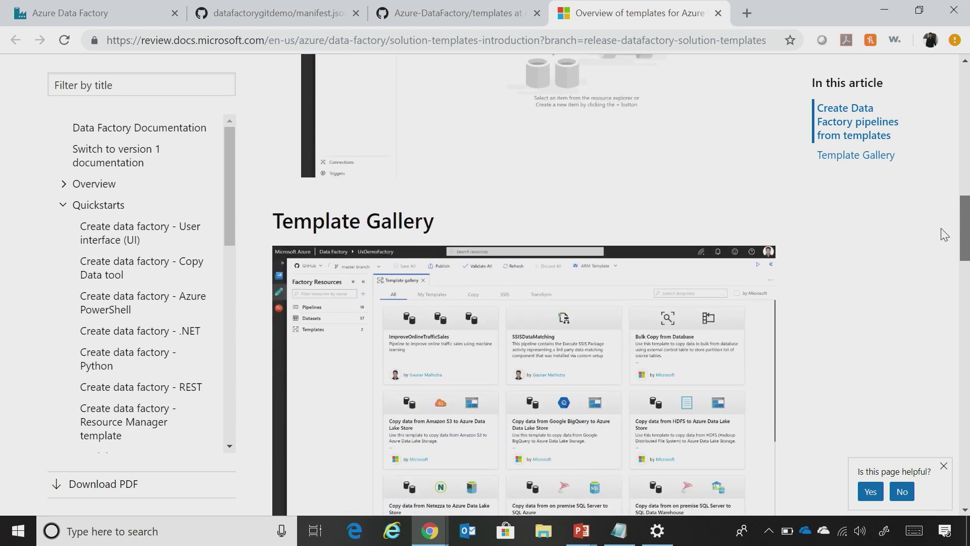
left_click_drag(945, 235, 922, 330)
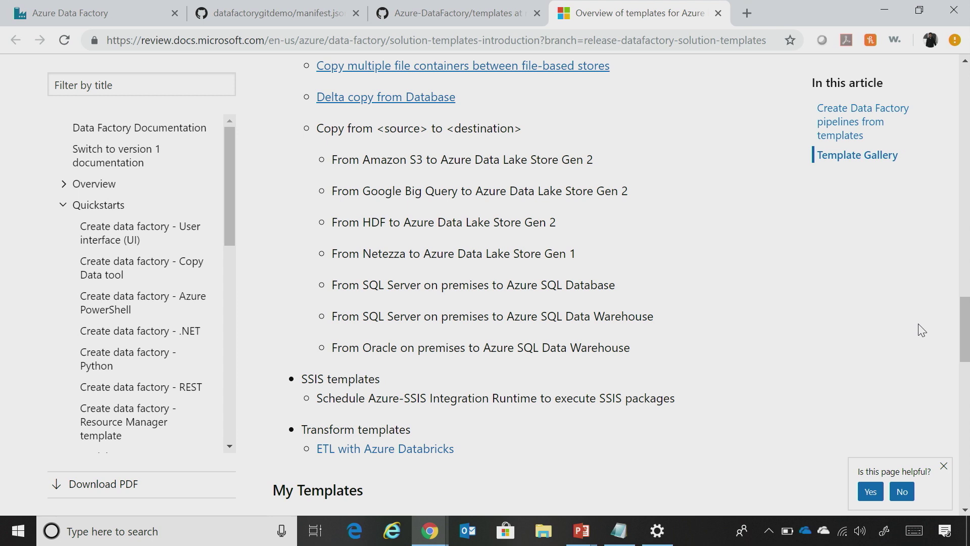